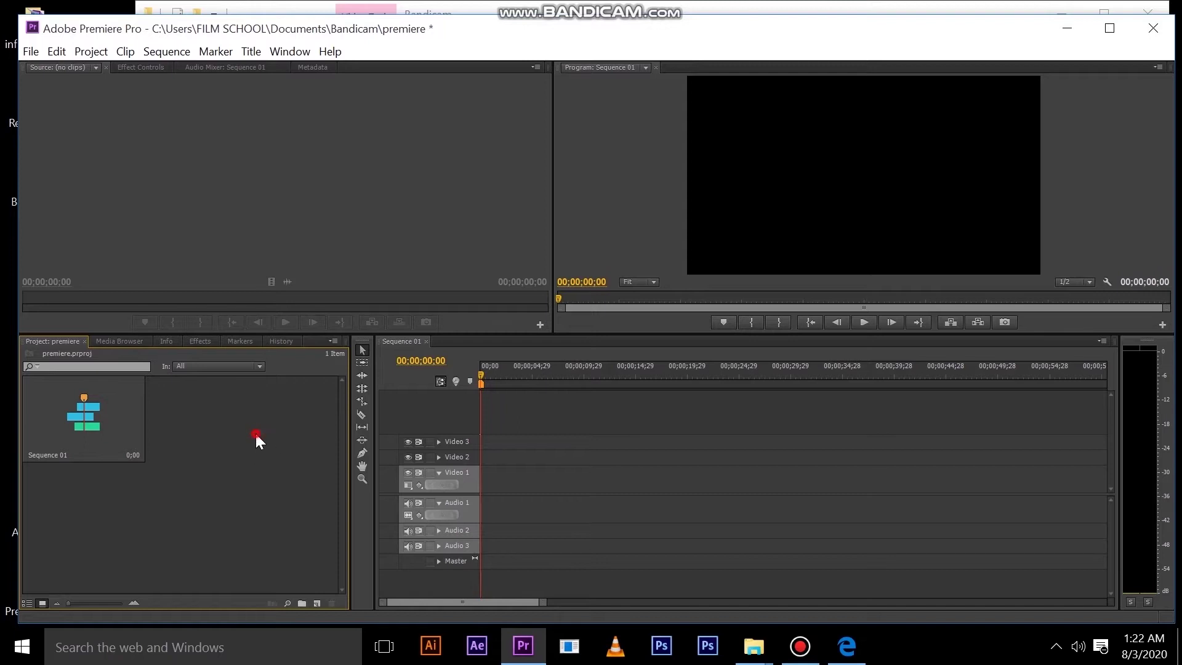
- Import 00071.MTS from Desktop > umuganda and drop it at the start of Video 1 in Sequence 01
{"action": "double_click", "coordinate": [256, 433]}
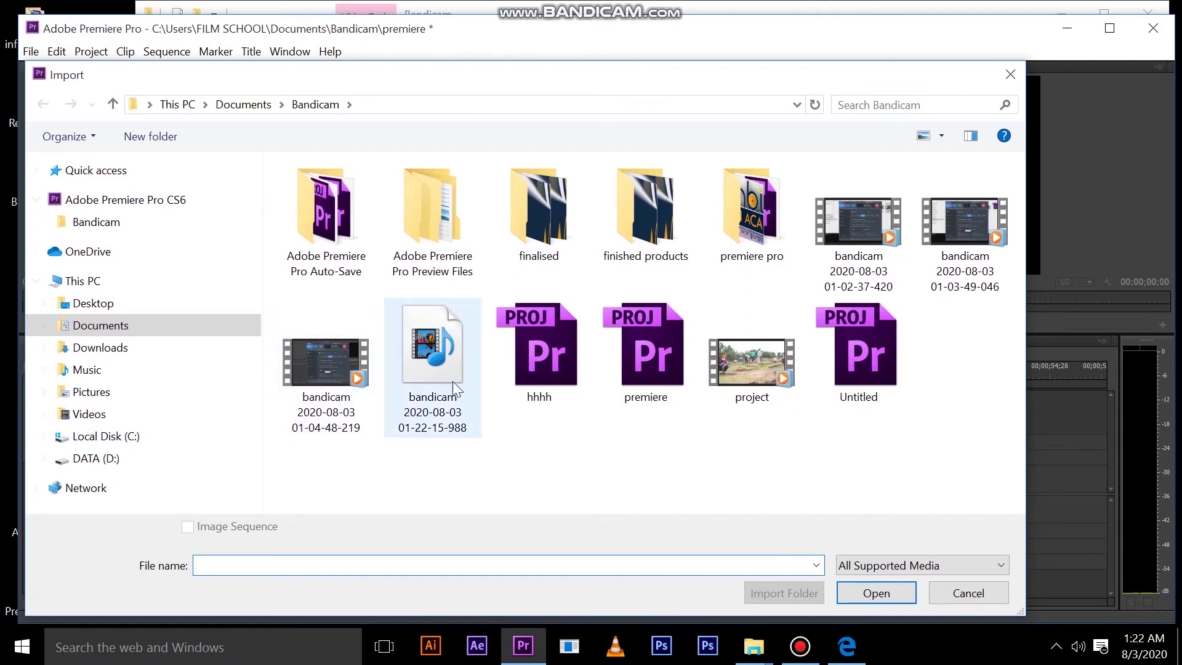
{"action": "left_click", "coordinate": [164, 304]}
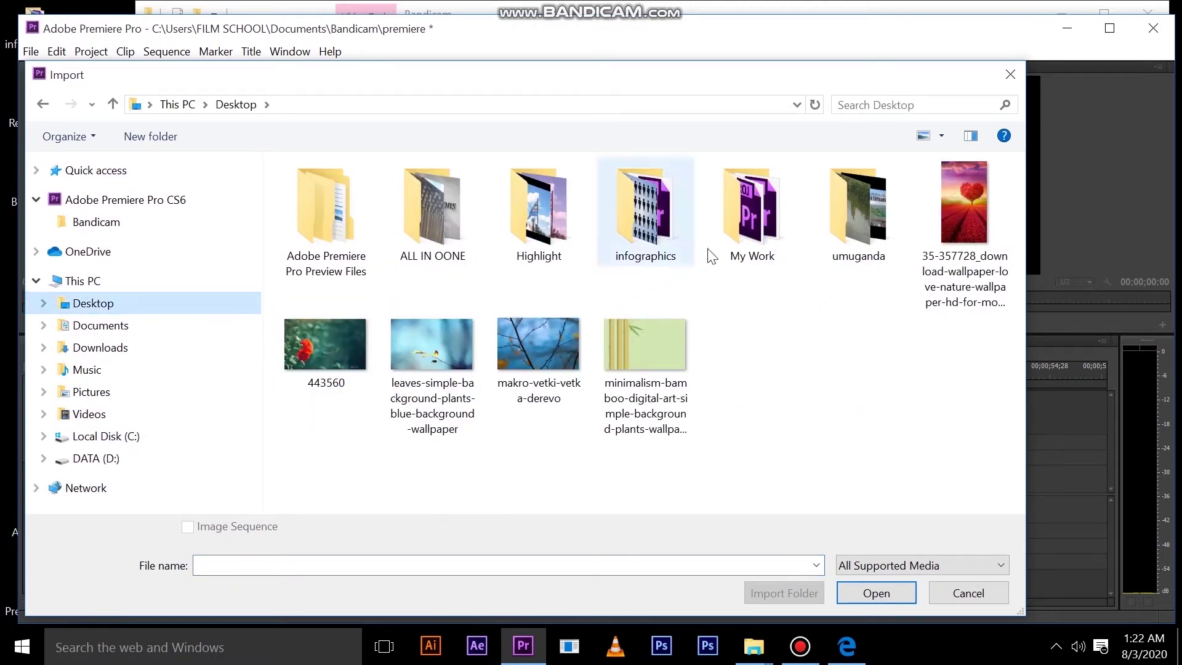
{"action": "double_click", "coordinate": [863, 202]}
{"action": "left_click", "coordinate": [748, 212]}
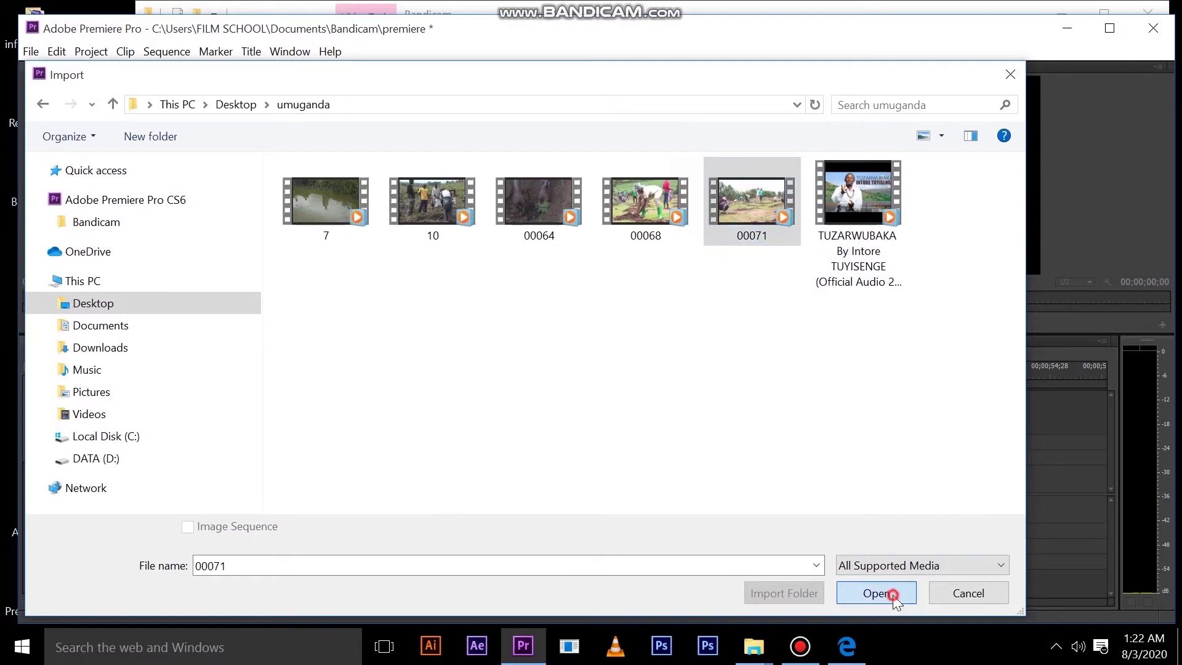
{"action": "left_click", "coordinate": [898, 599]}
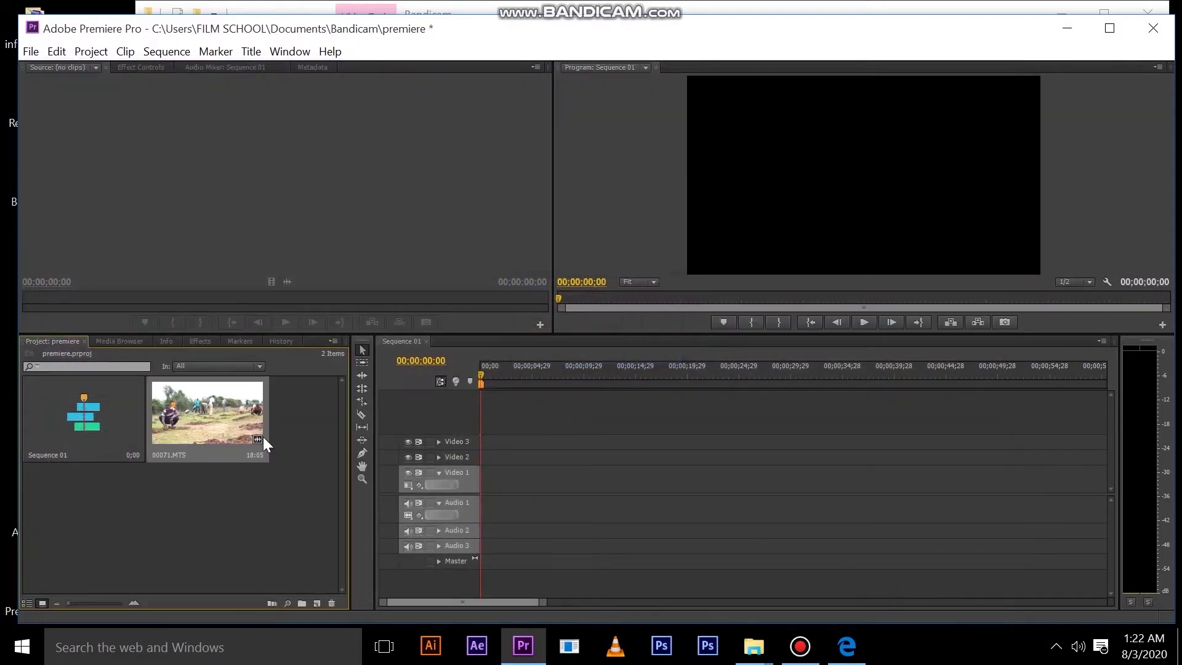
{"action": "left_click_drag", "start_coordinate": [214, 409], "coordinate": [479, 491]}
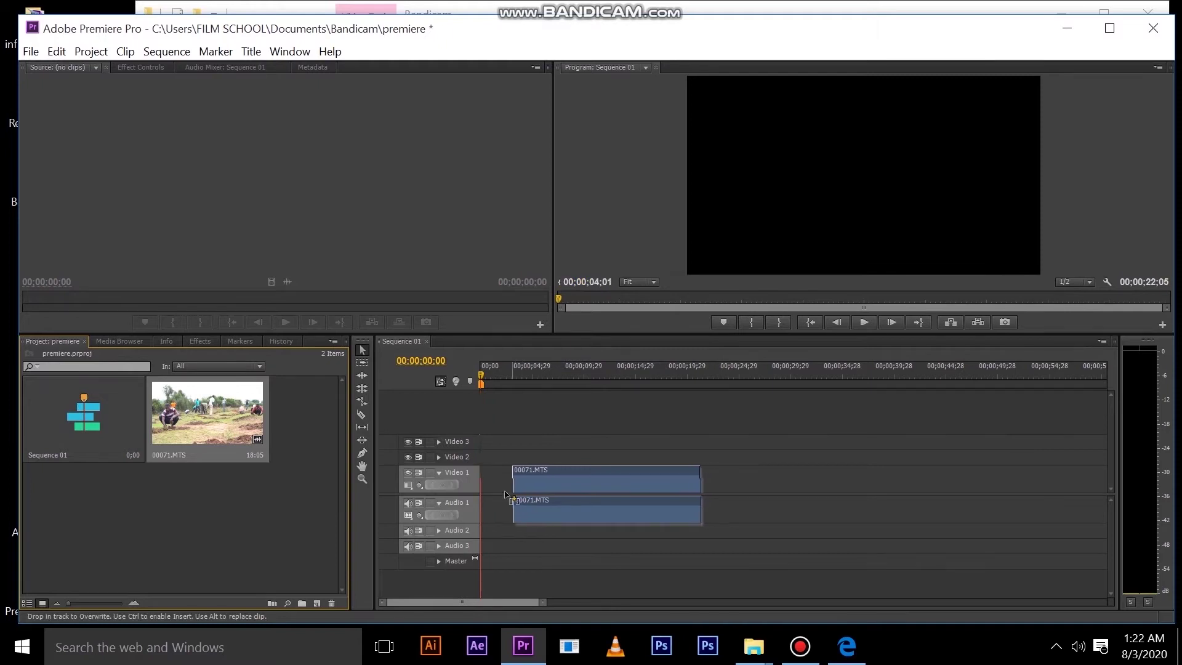
{"action": "left_click_drag", "start_coordinate": [479, 491], "coordinate": [480, 490]}
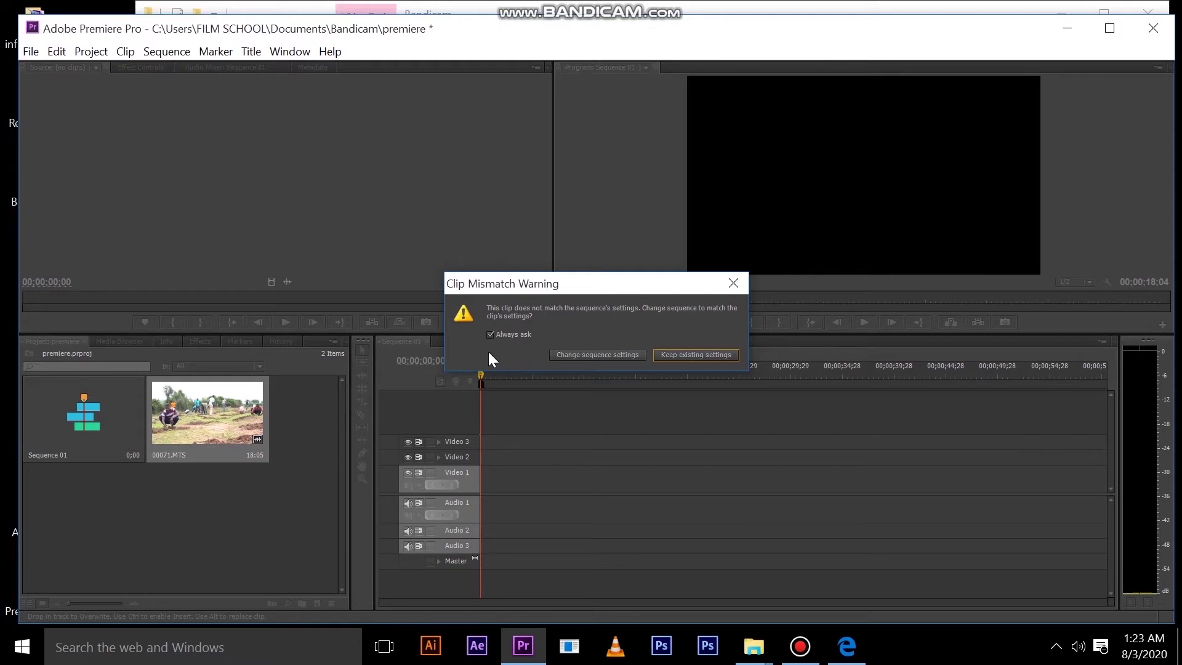
- Change Sequence 01 to the clip's settings, play it through, then scrub back for a cut point
{"action": "left_click", "coordinate": [597, 355]}
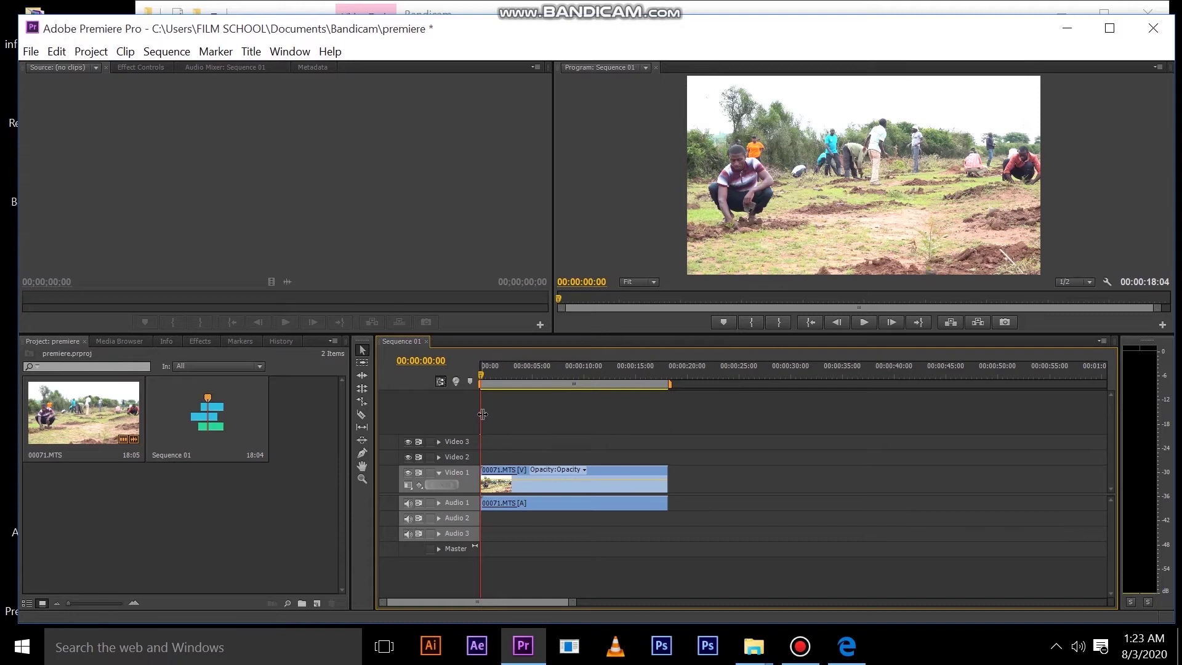
{"action": "left_click", "coordinate": [864, 323]}
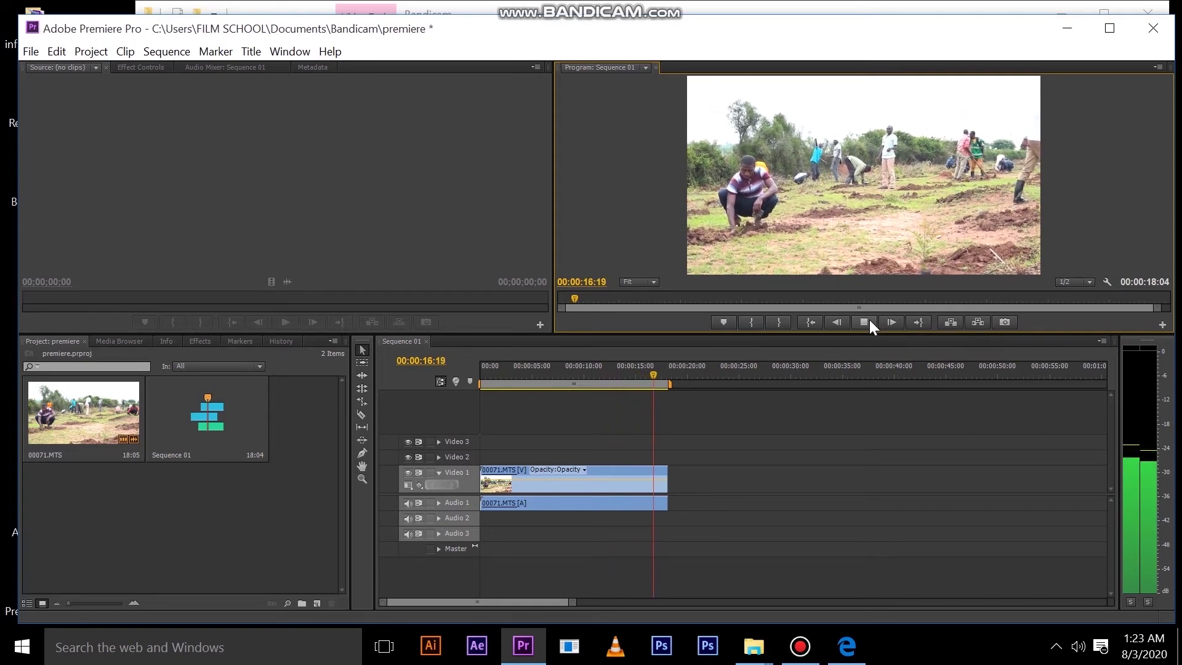
{"action": "left_click", "coordinate": [869, 321]}
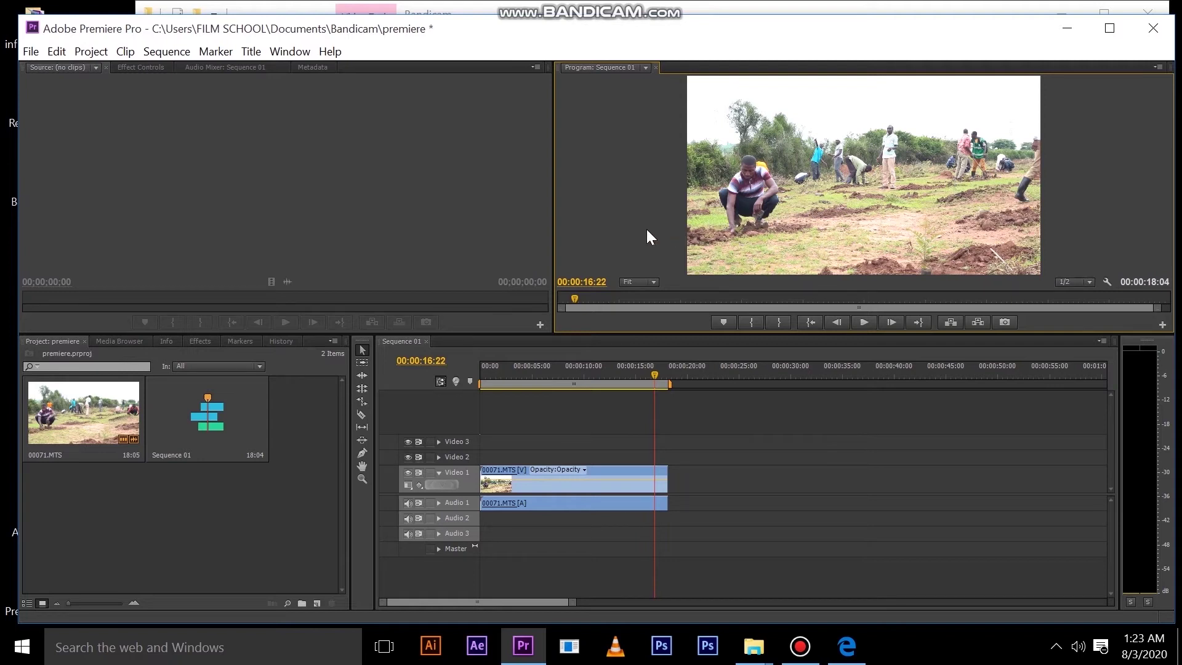
{"action": "left_click", "coordinate": [655, 373]}
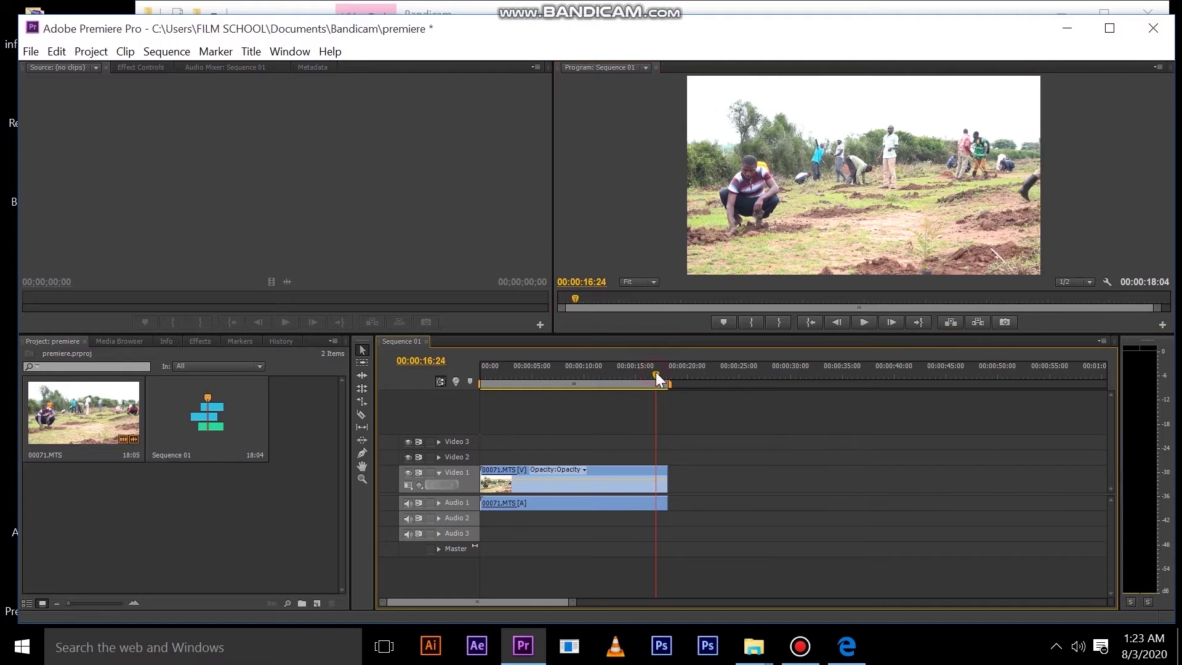
{"action": "left_click_drag", "start_coordinate": [656, 373], "coordinate": [648, 373]}
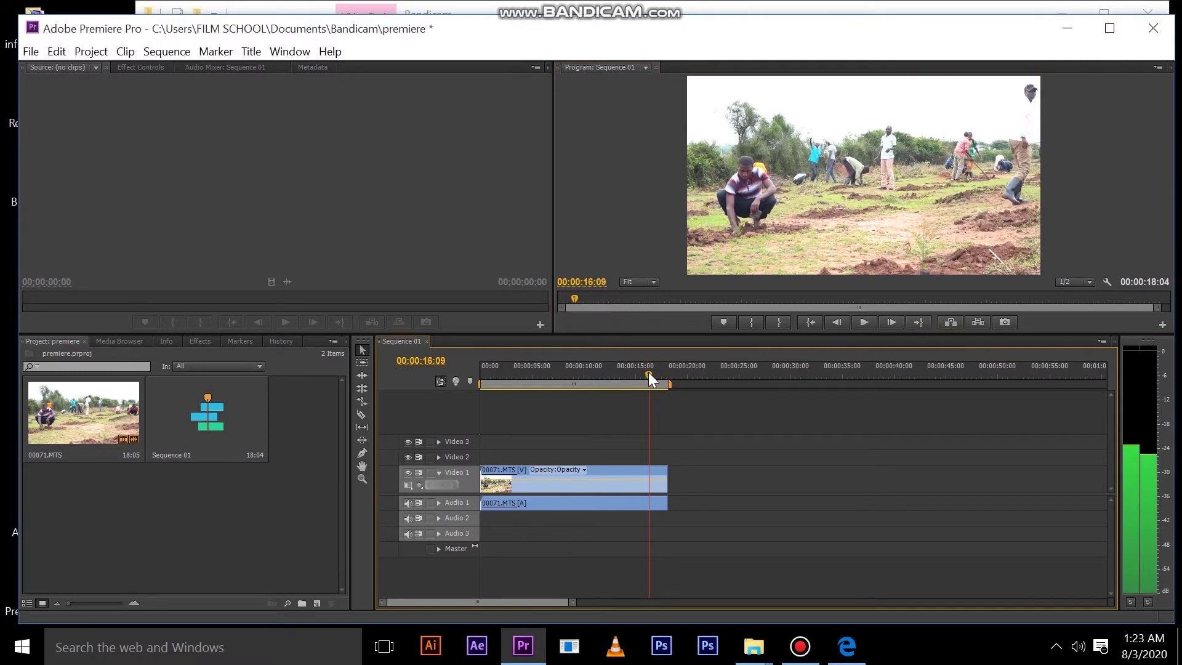
{"action": "mouse_move", "coordinate": [648, 372]}
{"action": "left_mouse_down"}
{"action": "mouse_move", "coordinate": [578, 372]}
{"action": "mouse_move", "coordinate": [589, 374]}
{"action": "left_mouse_up"}
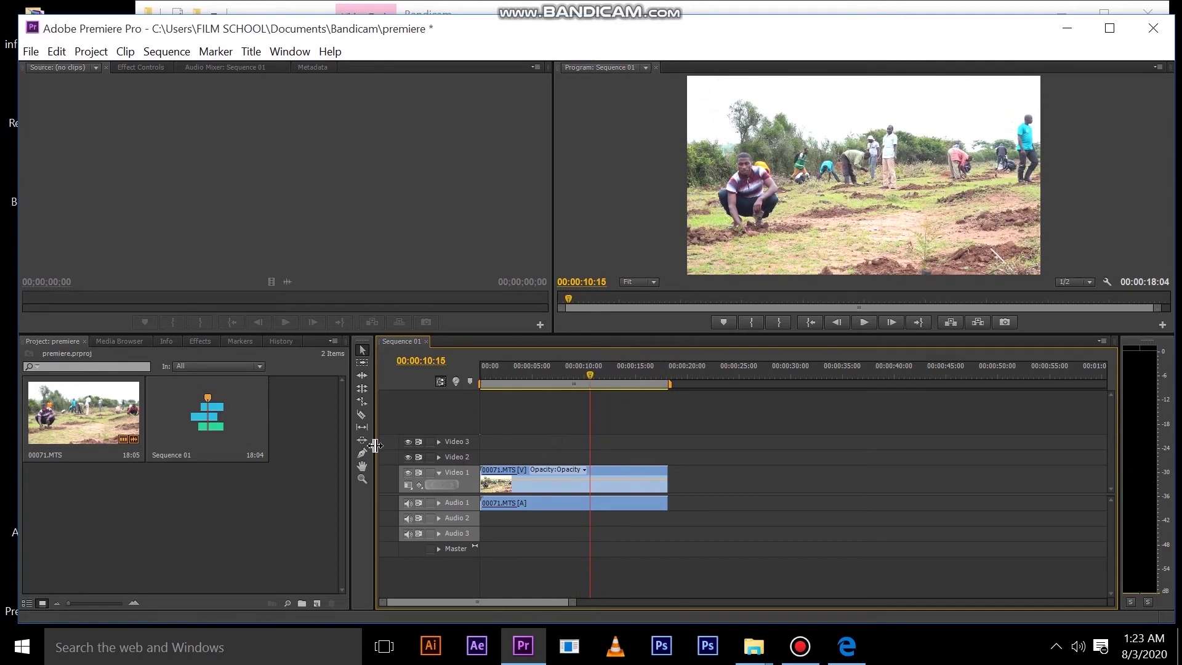
- Razor-cut the 00071.MTS clip at 00:00:10:15 and play on from the cut
{"action": "left_click", "coordinate": [362, 415]}
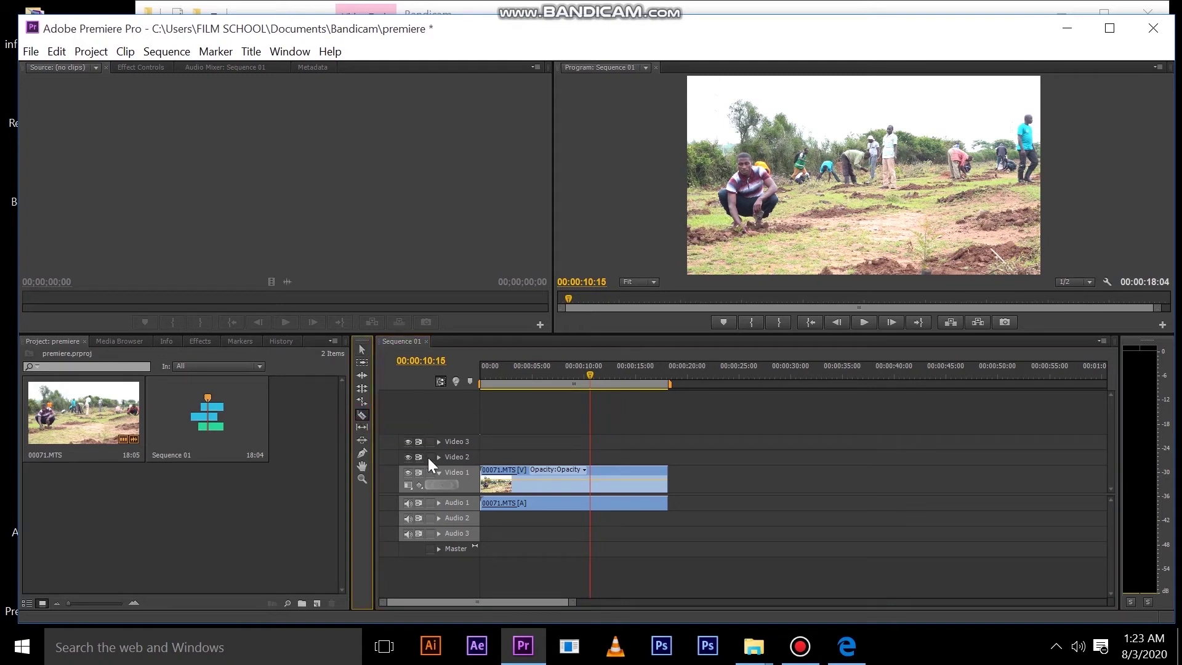
{"action": "left_click", "coordinate": [592, 482]}
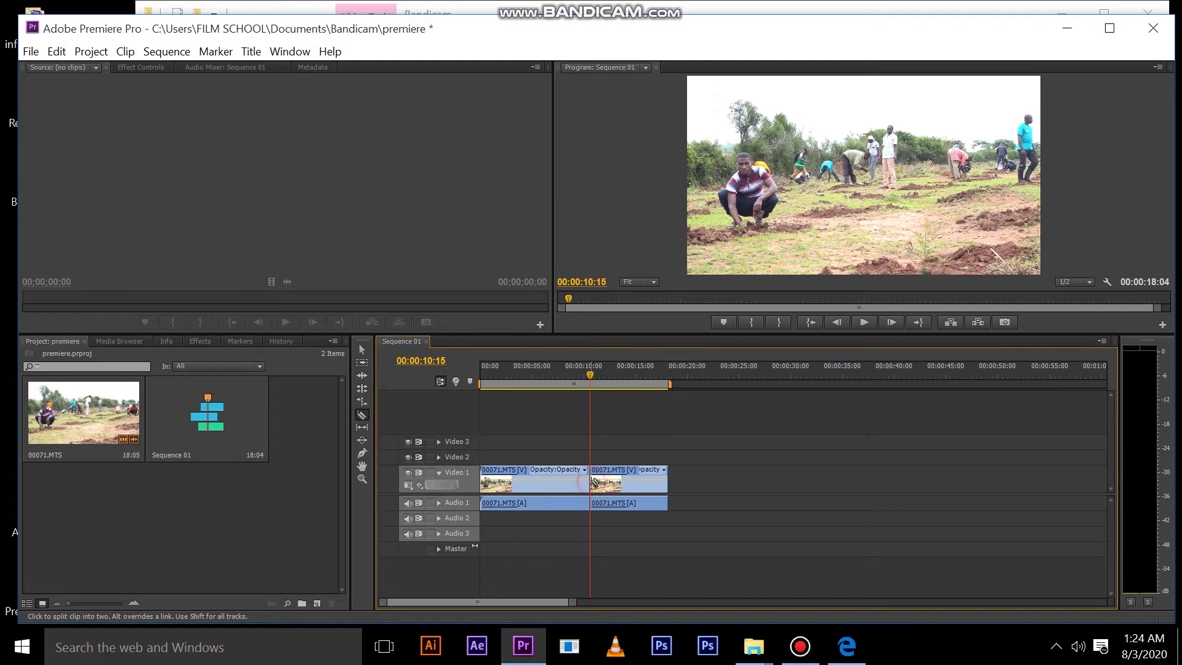
{"action": "key", "text": "space"}
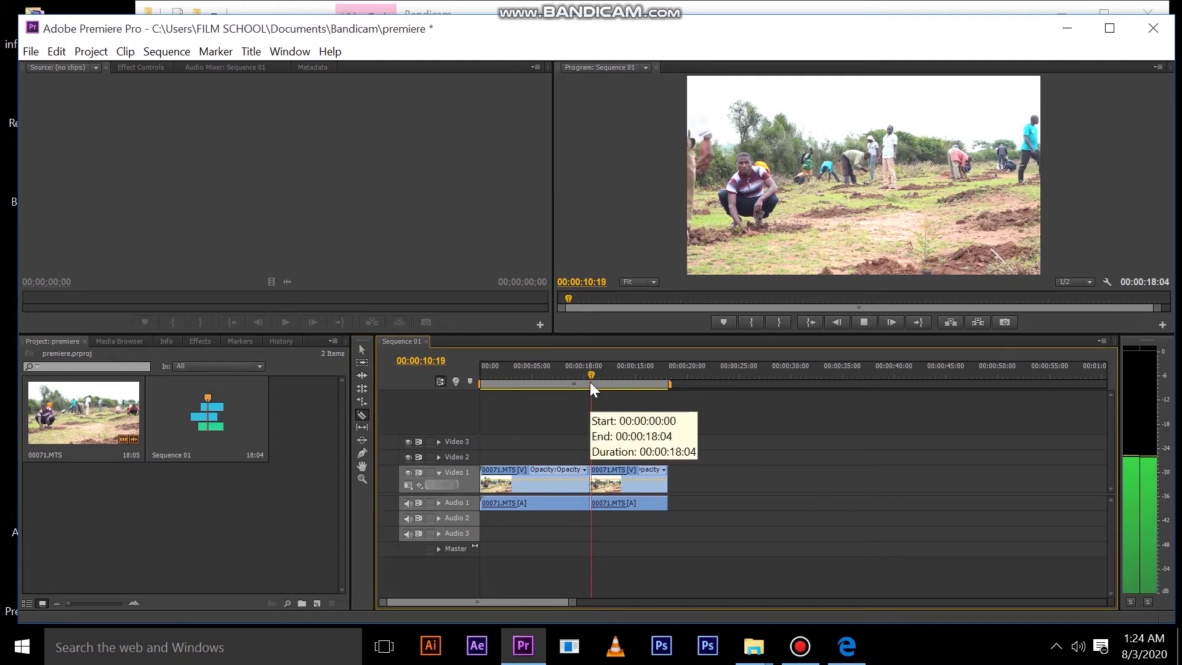
- Scrub forward to about 17 seconds and razor-cut the clip again there
{"action": "left_click_drag", "start_coordinate": [599, 373], "coordinate": [631, 378]}
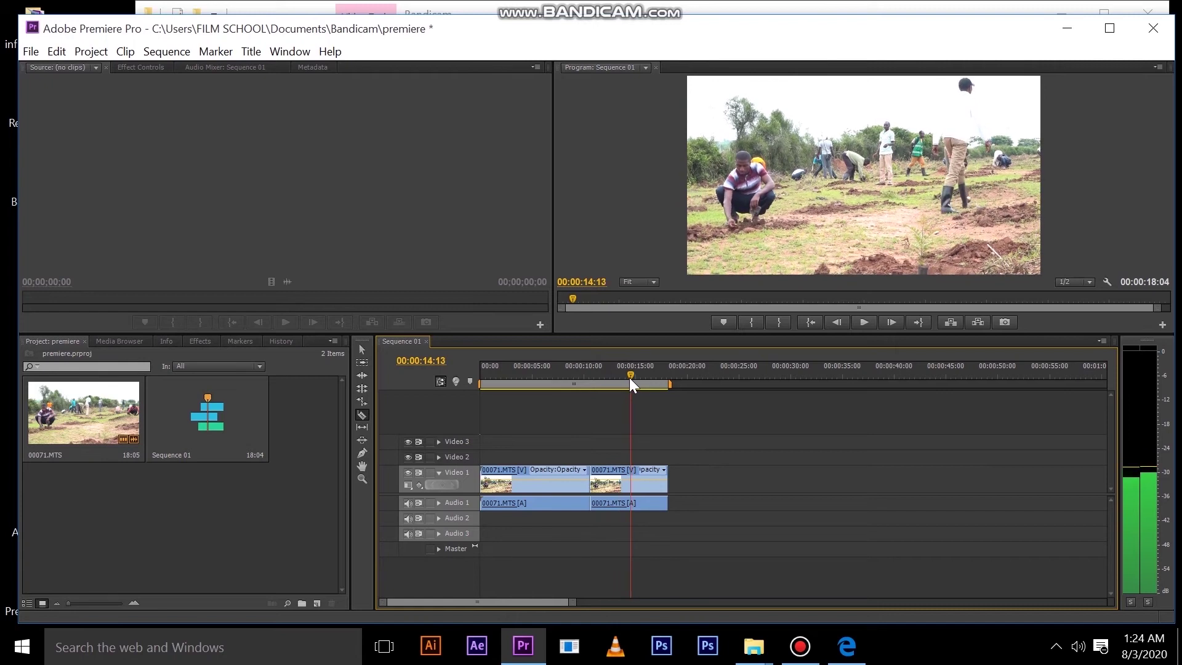
{"action": "left_click_drag", "start_coordinate": [630, 378], "coordinate": [656, 381]}
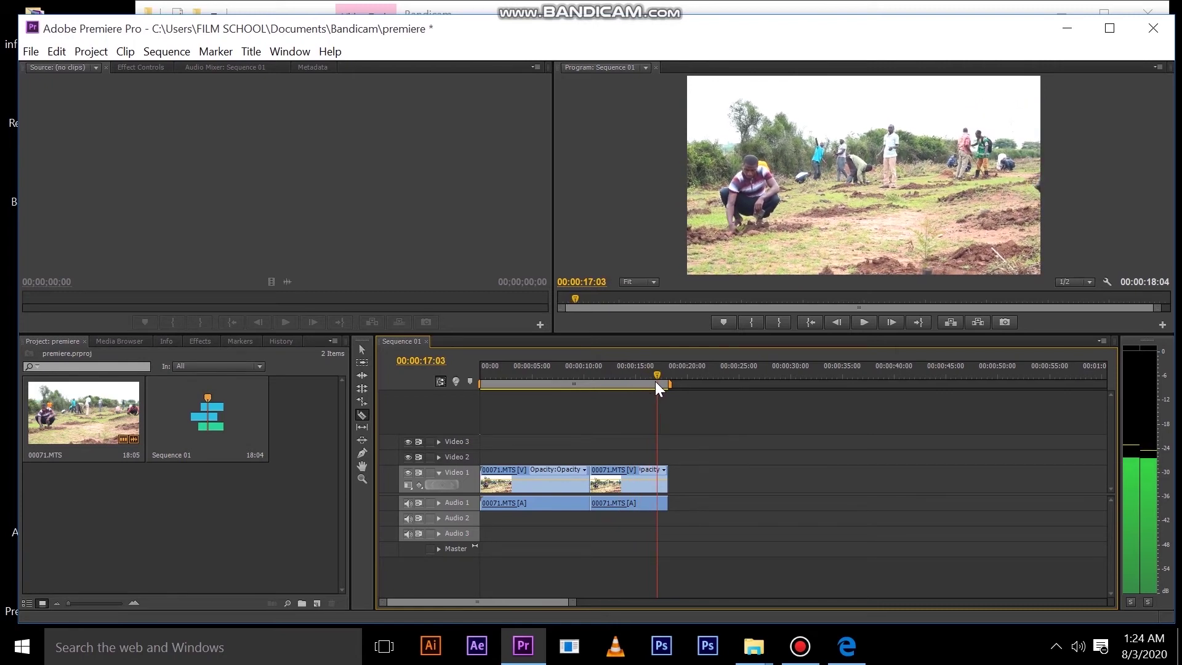
{"action": "left_click_drag", "start_coordinate": [656, 382], "coordinate": [654, 387]}
{"action": "left_click", "coordinate": [659, 482]}
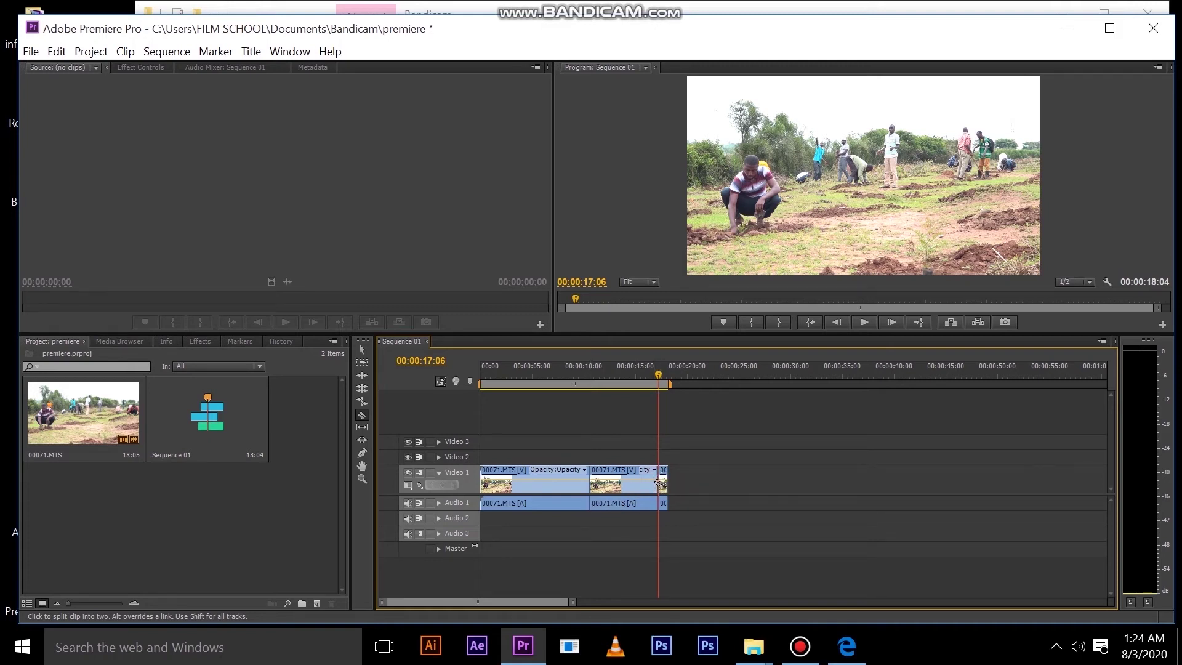
- Switch to the Selection Tool and select the middle clip piece with its audio
{"action": "left_click", "coordinate": [362, 349]}
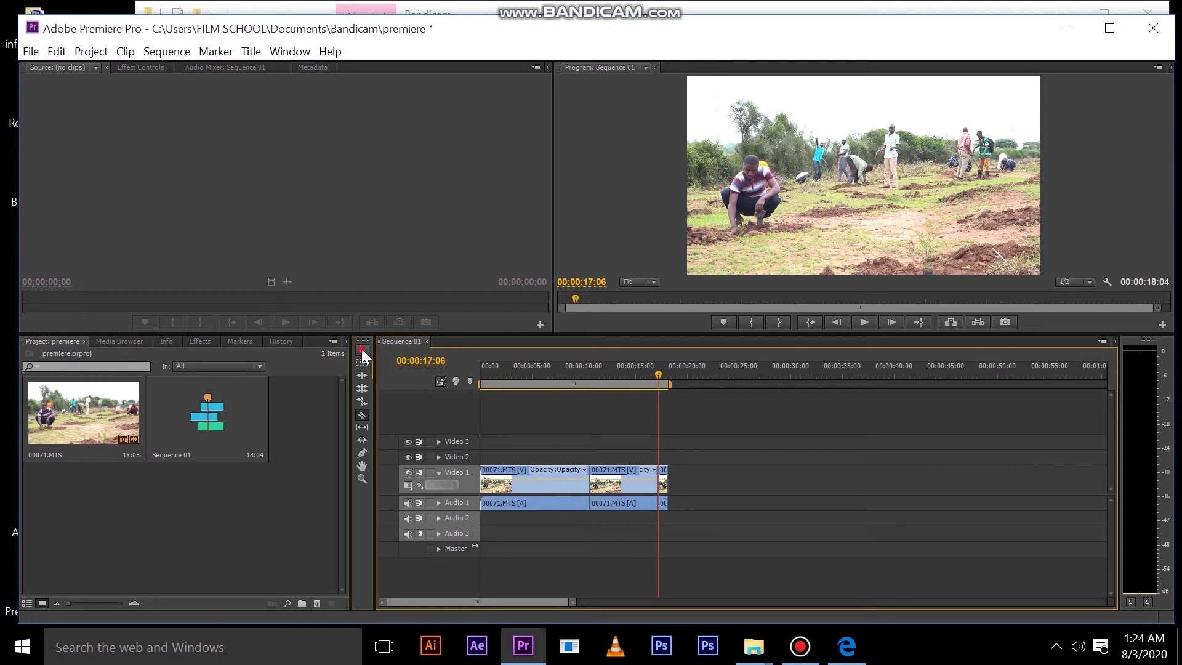
{"action": "left_click", "coordinate": [534, 471]}
{"action": "left_click", "coordinate": [612, 451]}
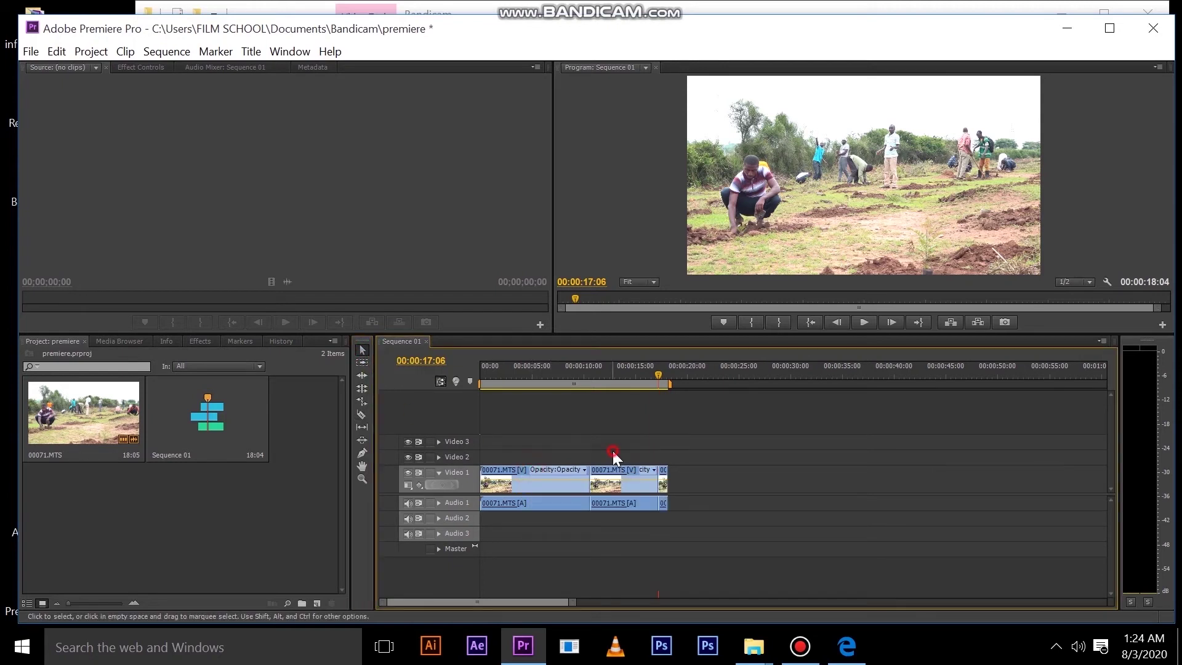
{"action": "left_click", "coordinate": [542, 472]}
{"action": "left_click", "coordinate": [608, 470]}
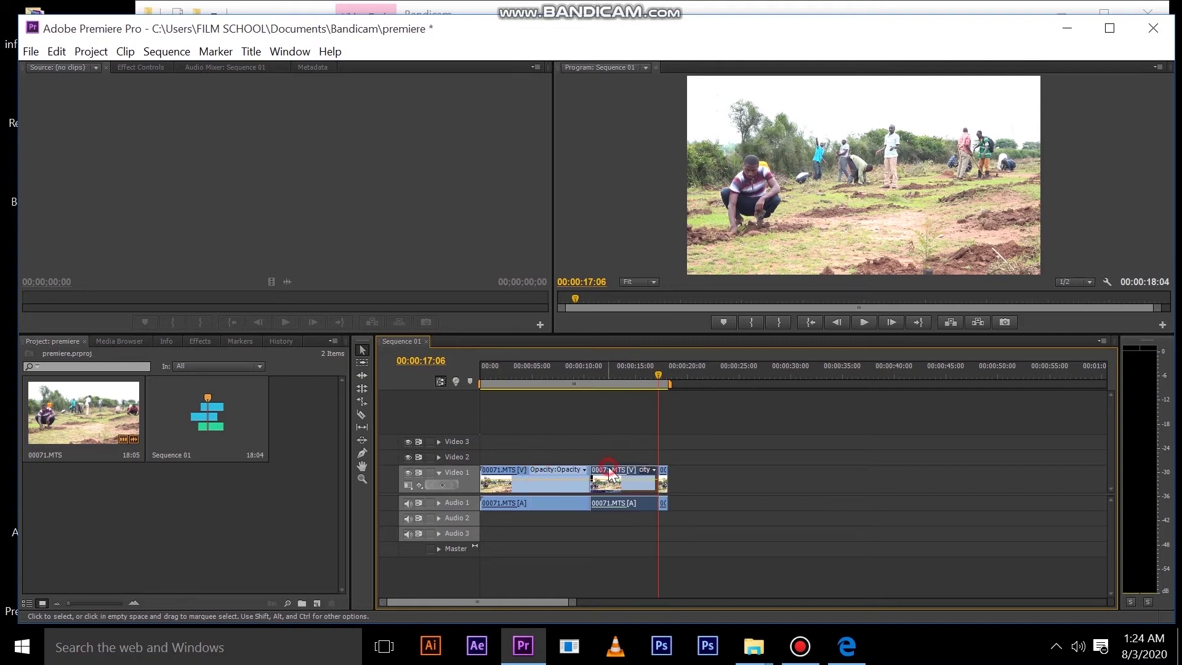
{"action": "left_click", "coordinate": [622, 483]}
{"action": "left_click", "coordinate": [536, 483]}
{"action": "left_click", "coordinate": [654, 478], "text": "shift"}
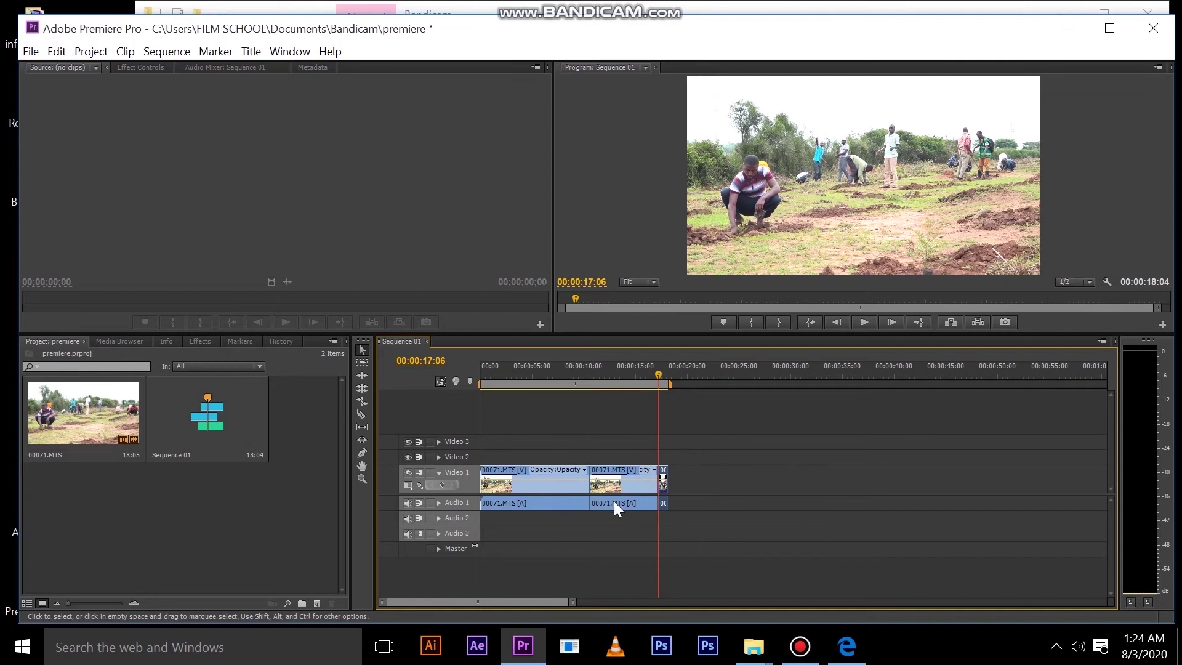
- Delete the middle piece running from 10:15 to 17:05
{"action": "mouse_move", "coordinate": [658, 372]}
{"action": "left_mouse_down"}
{"action": "mouse_move", "coordinate": [593, 364]}
{"action": "mouse_move", "coordinate": [618, 364]}
{"action": "left_mouse_up"}
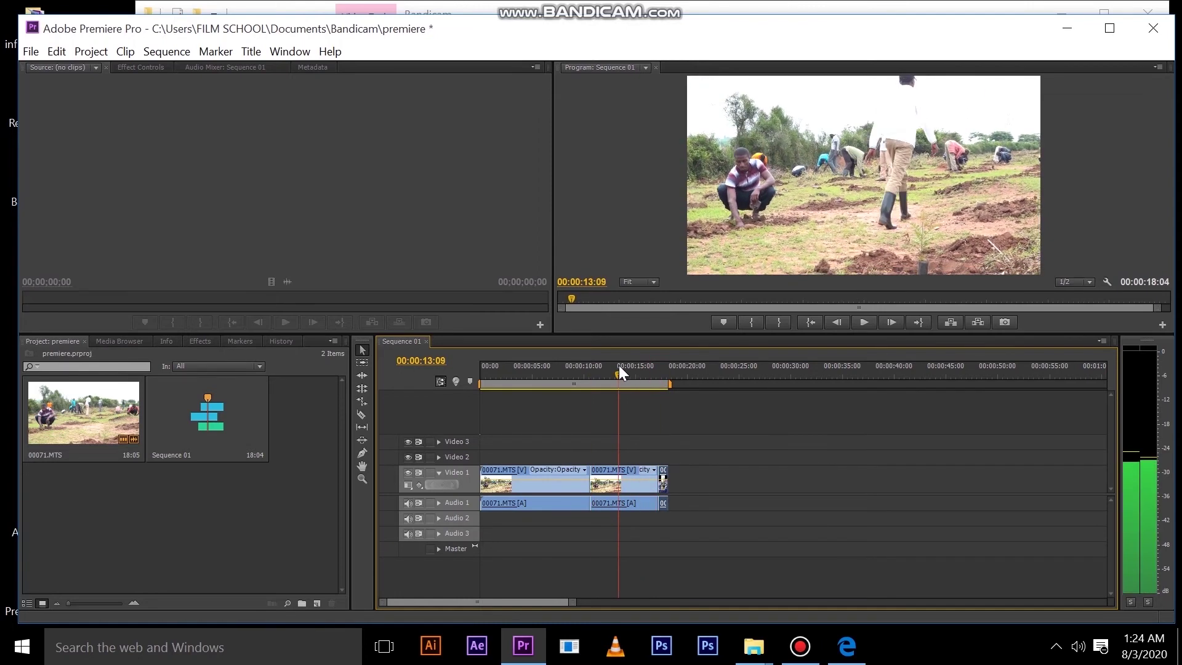
{"action": "left_click", "coordinate": [609, 479]}
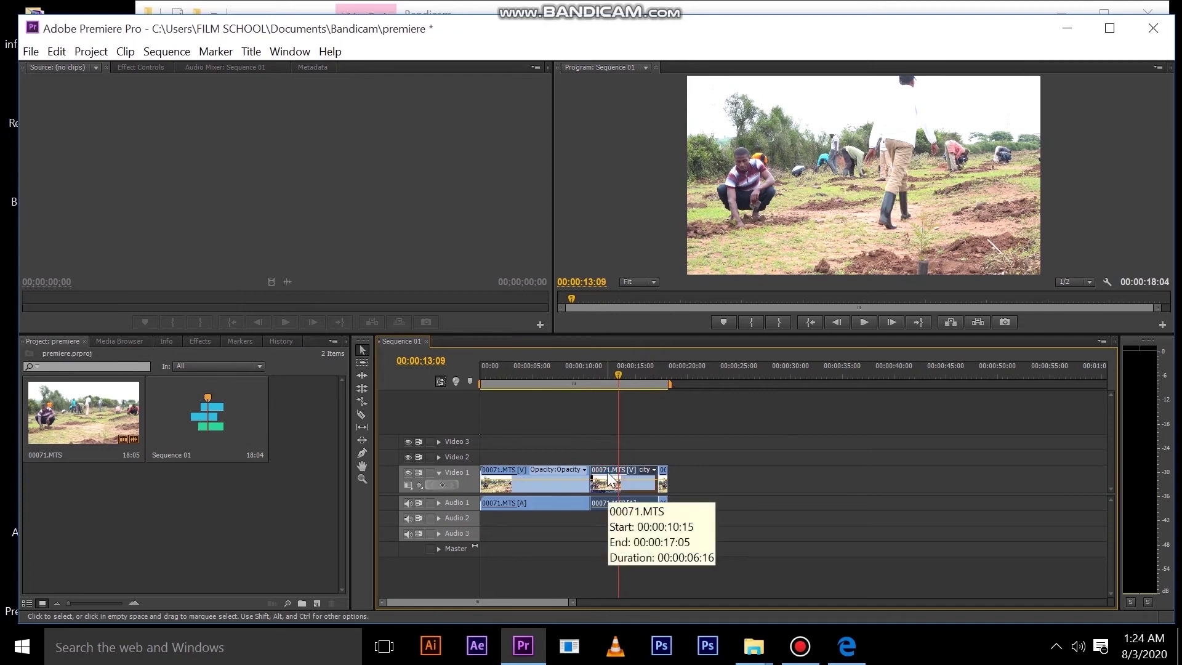
{"action": "key", "text": "Delete"}
- Slide the final piece left against the first clip, making the sequence 00:00:11:13 long
{"action": "left_click", "coordinate": [664, 474]}
{"action": "left_click_drag", "start_coordinate": [663, 477], "coordinate": [597, 471]}
{"action": "left_click_drag", "start_coordinate": [616, 371], "coordinate": [585, 376]}
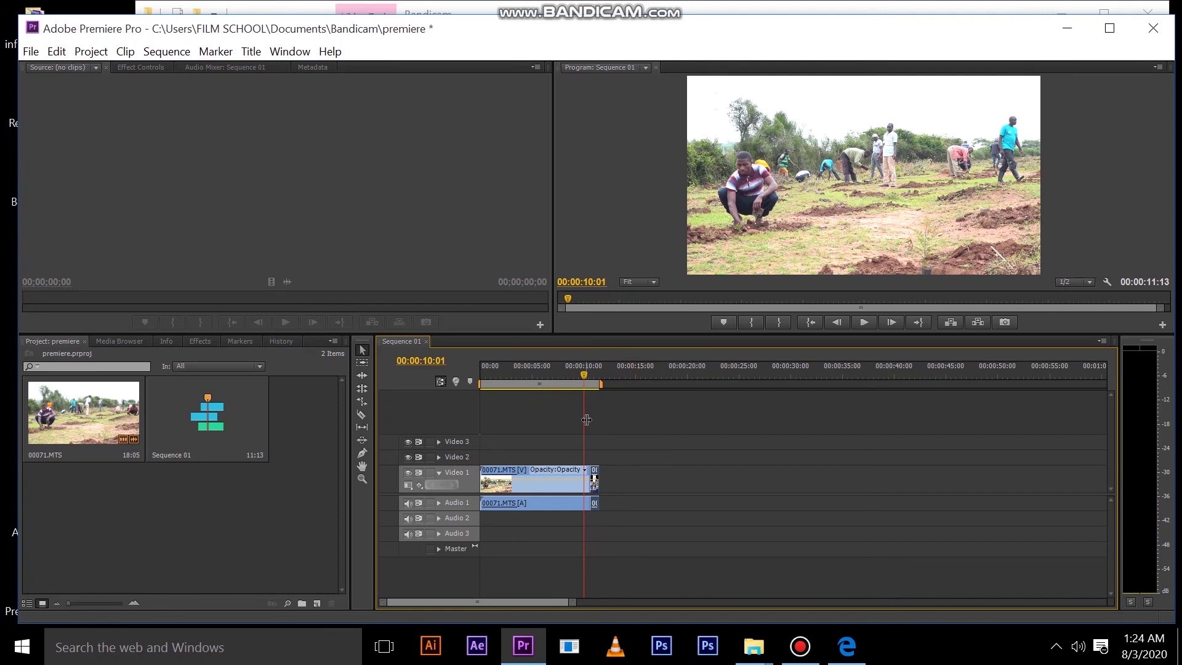
- Play back the shortened edit across the join at 10:15
{"action": "key", "text": "space"}
{"action": "key", "text": "space"}
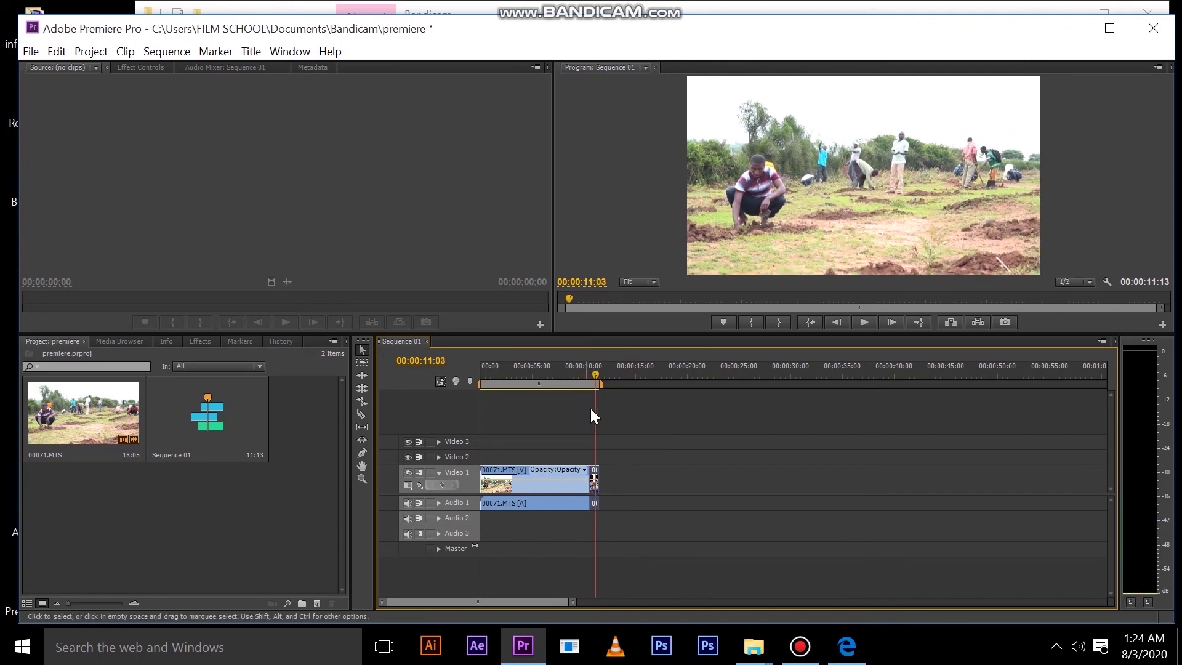
{"action": "left_click_drag", "start_coordinate": [595, 374], "coordinate": [575, 368]}
{"action": "key", "text": "space"}
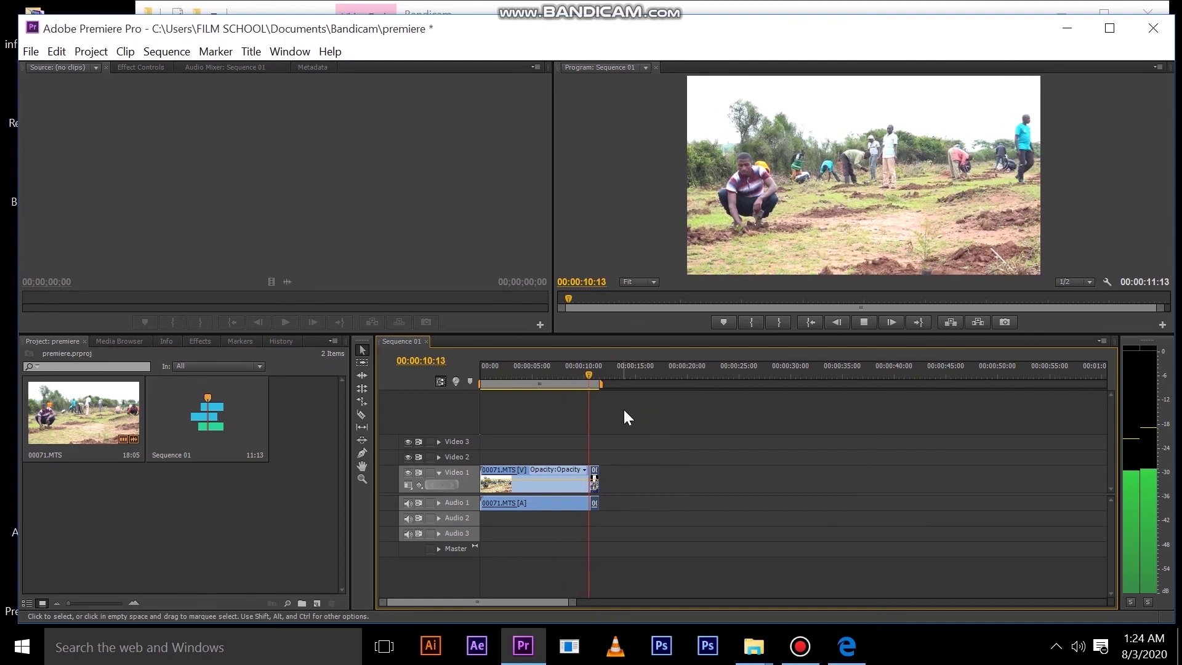
{"action": "key", "text": "space"}
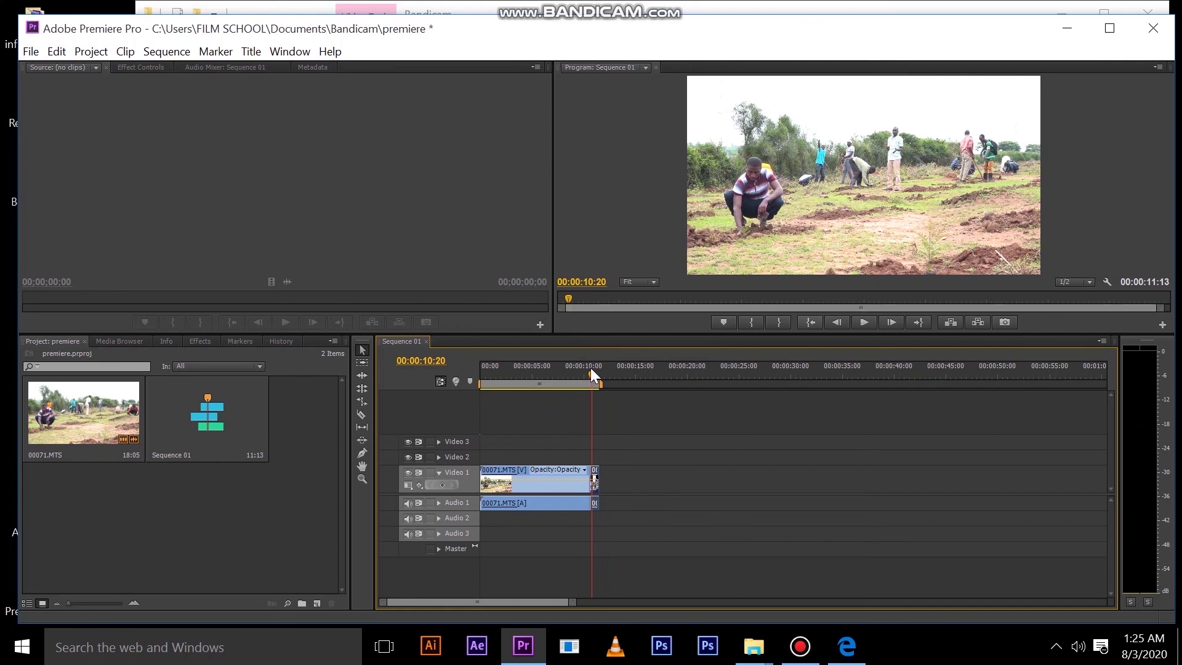
{"action": "left_click_drag", "start_coordinate": [592, 375], "coordinate": [596, 374]}
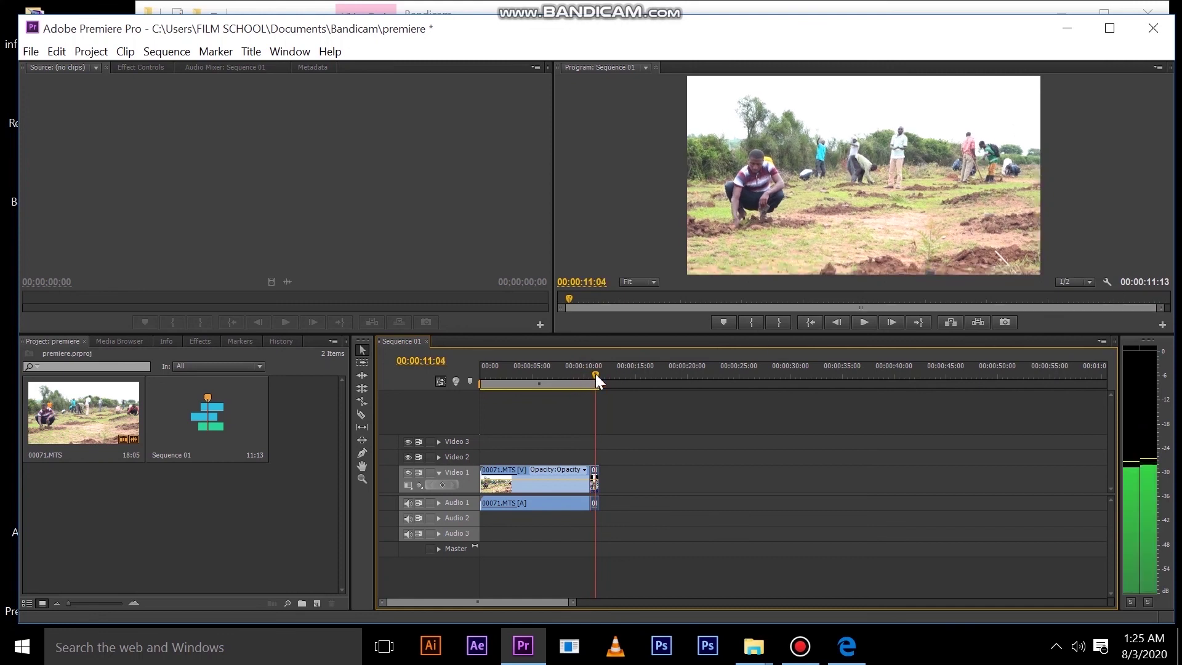